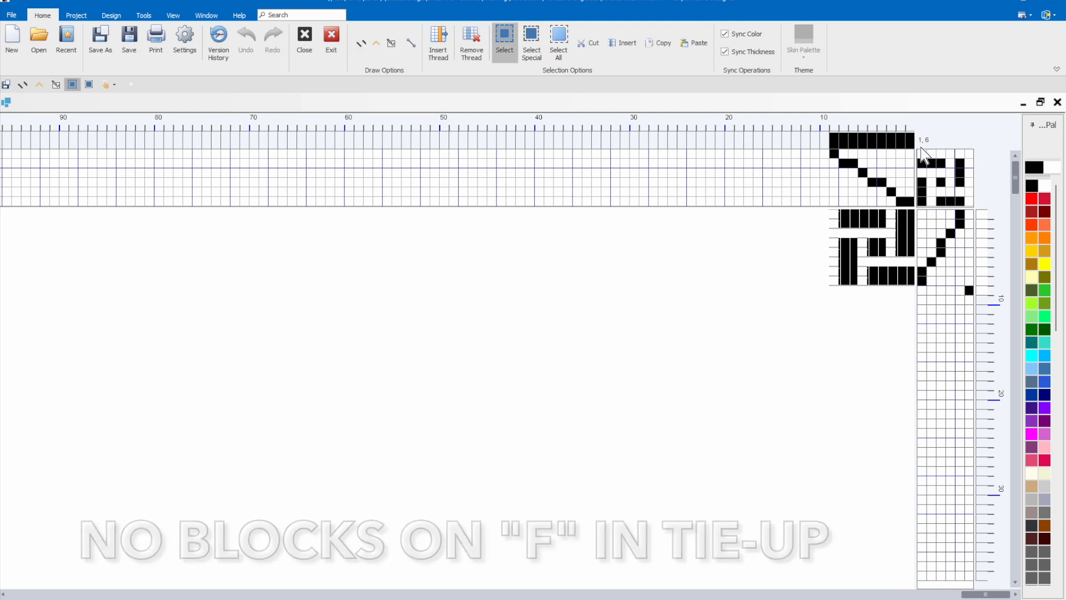
Apply Change Face to the entire tie-up of the profile draft and save the file.
{"action": "left_click", "coordinate": [920, 152]}
{"action": "left_click_drag", "start_coordinate": [920, 154], "coordinate": [971, 202]}
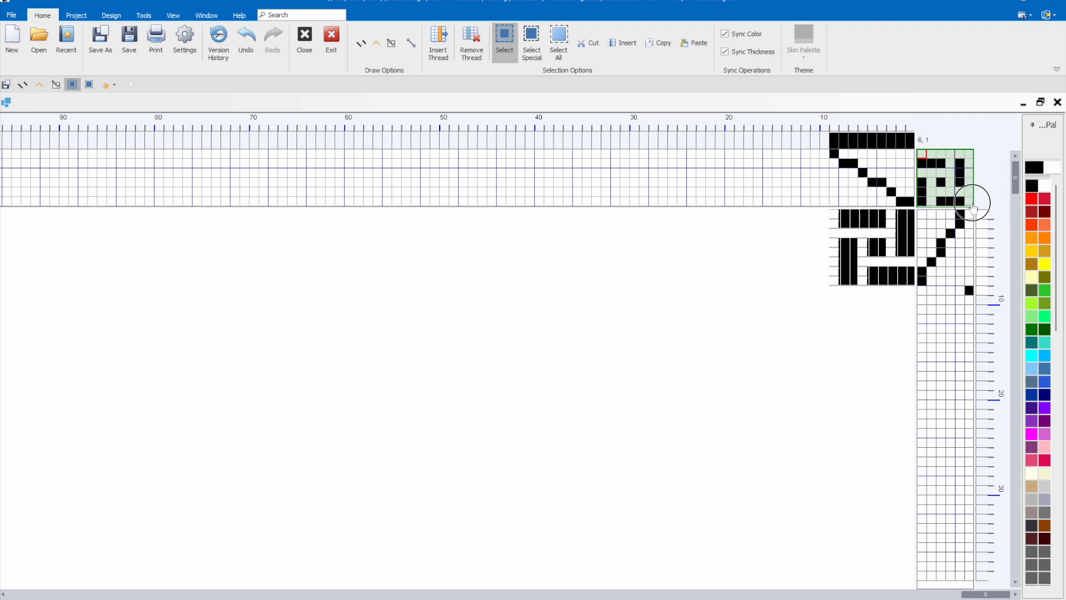
{"action": "right_click", "coordinate": [959, 192]}
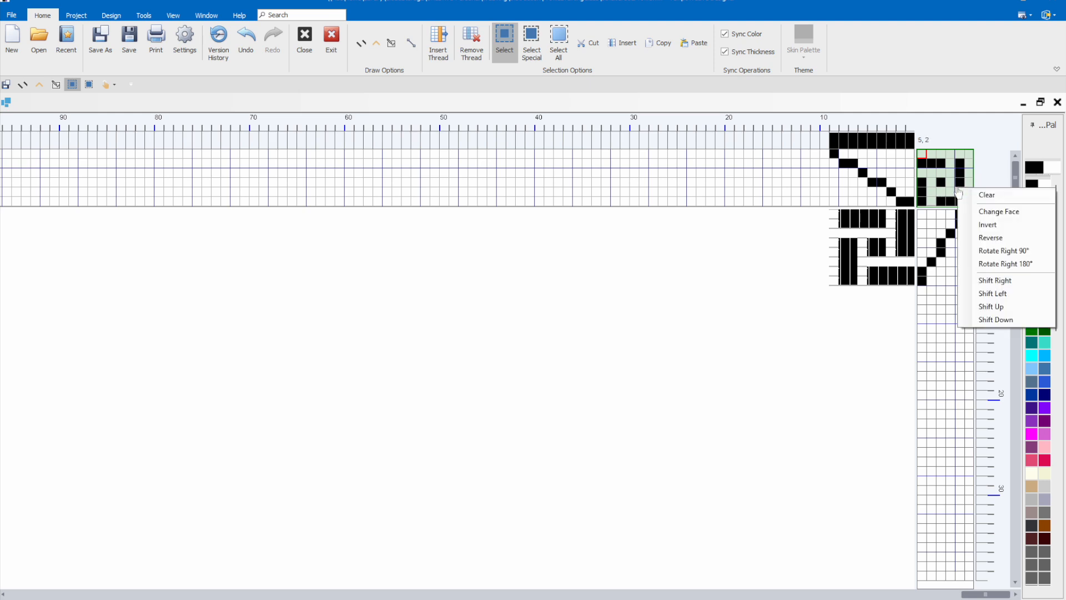
{"action": "left_click", "coordinate": [979, 210]}
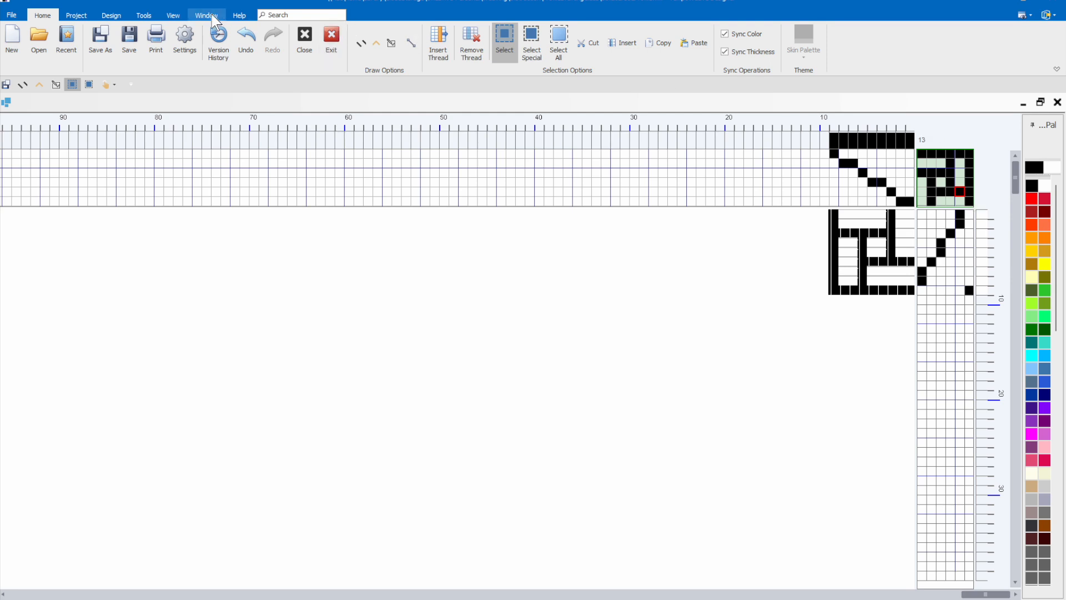
{"action": "left_click", "coordinate": [130, 38]}
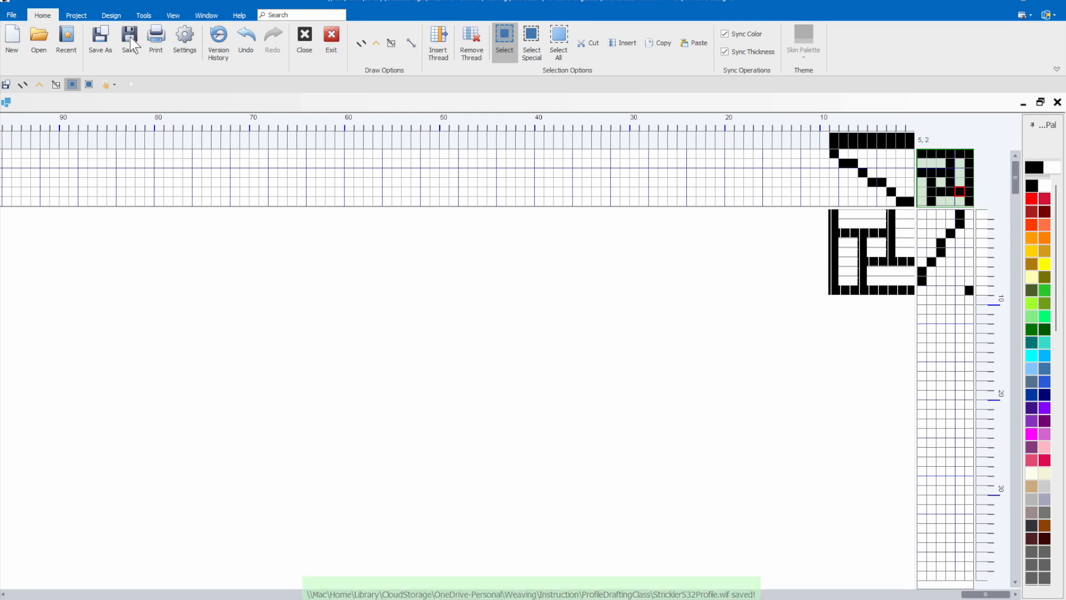
Repeat the entire warp and the entire weft 3 times each, including color and thickness.
{"action": "left_click", "coordinate": [106, 16]}
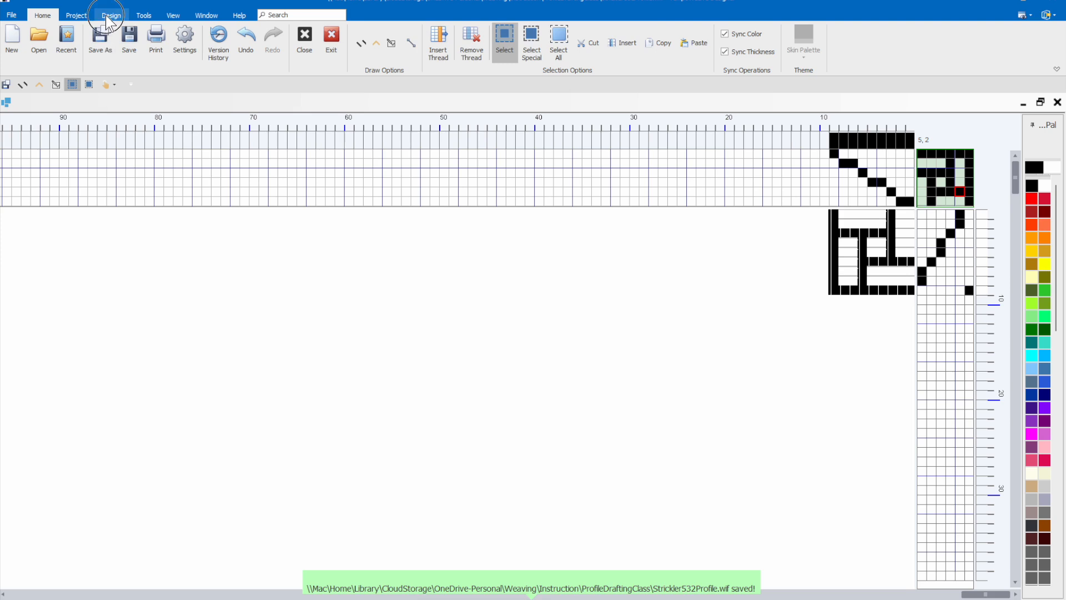
{"action": "left_click", "coordinate": [542, 42]}
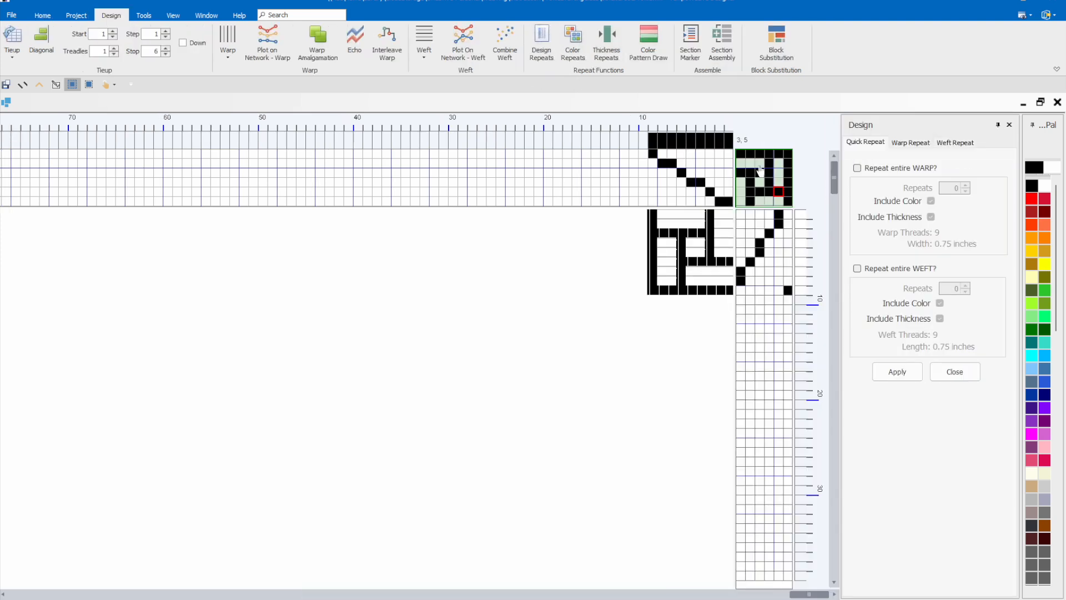
{"action": "left_click", "coordinate": [858, 168]}
{"action": "left_click", "coordinate": [858, 269]}
{"action": "left_click", "coordinate": [965, 185]}
{"action": "left_click", "coordinate": [965, 185]}
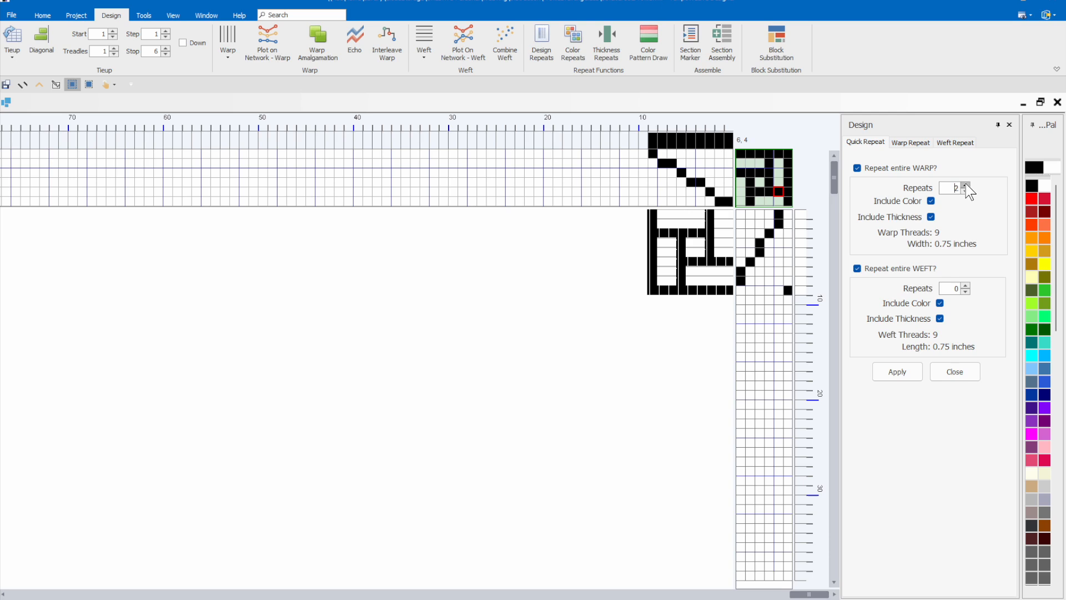
{"action": "left_click", "coordinate": [966, 185]}
{"action": "left_click", "coordinate": [966, 285]}
{"action": "left_click", "coordinate": [966, 285]}
{"action": "left_click", "coordinate": [966, 285]}
{"action": "left_click", "coordinate": [897, 371]}
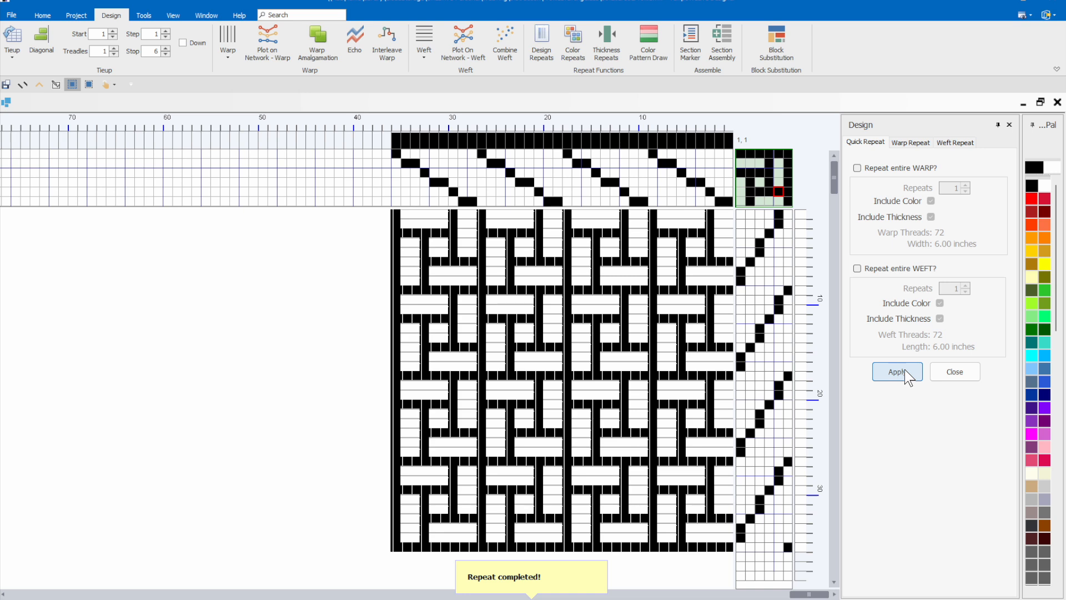
{"action": "left_click", "coordinate": [954, 372]}
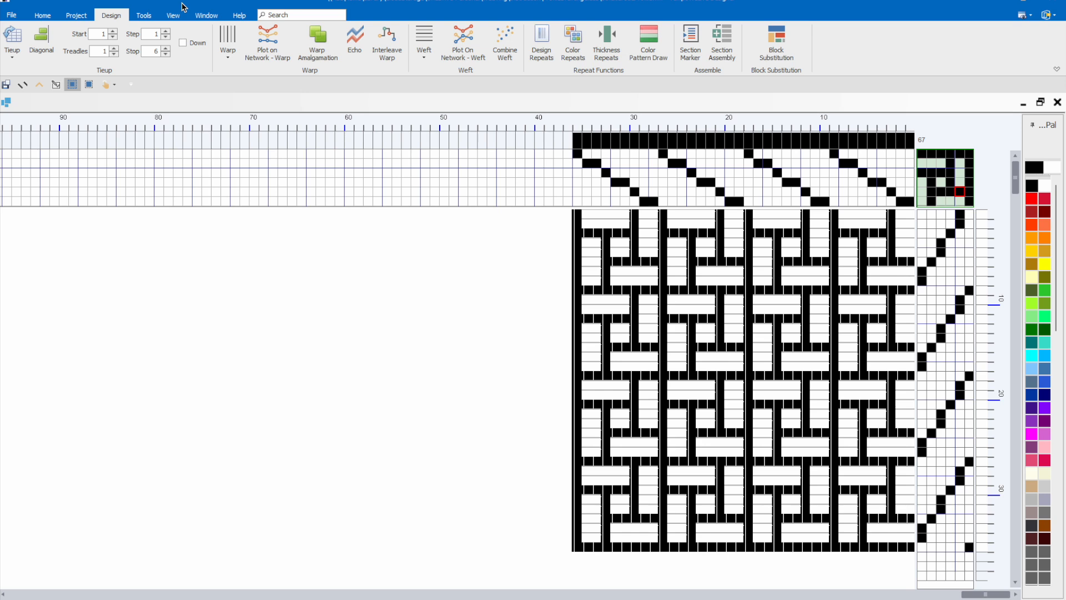
Generate a block substitution of the profile draft using the Summer & Winter-Pairs O's template.
{"action": "left_click", "coordinate": [774, 43]}
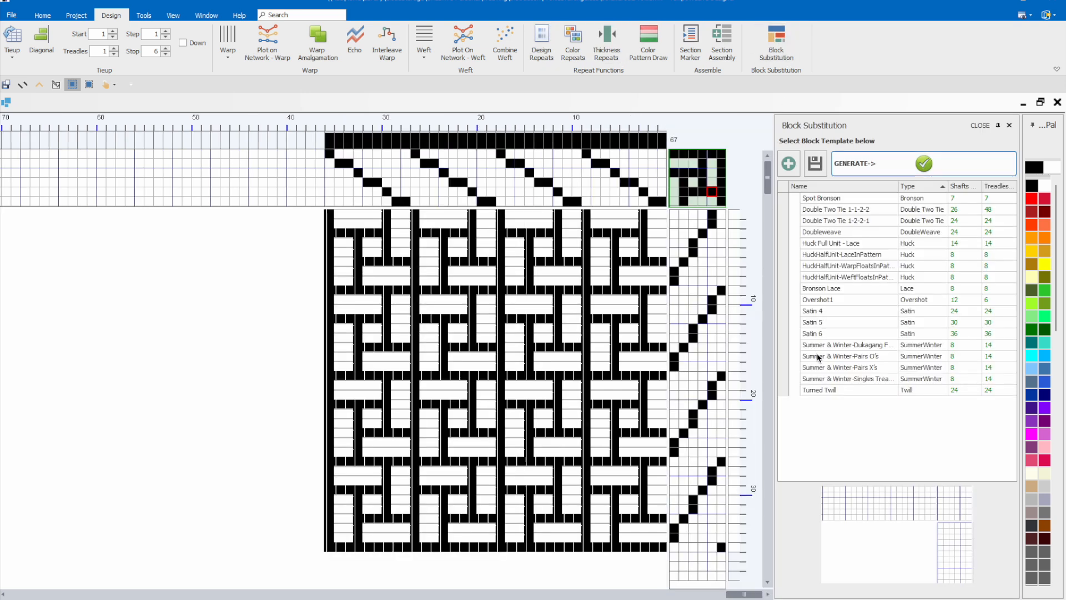
{"action": "left_click", "coordinate": [833, 358]}
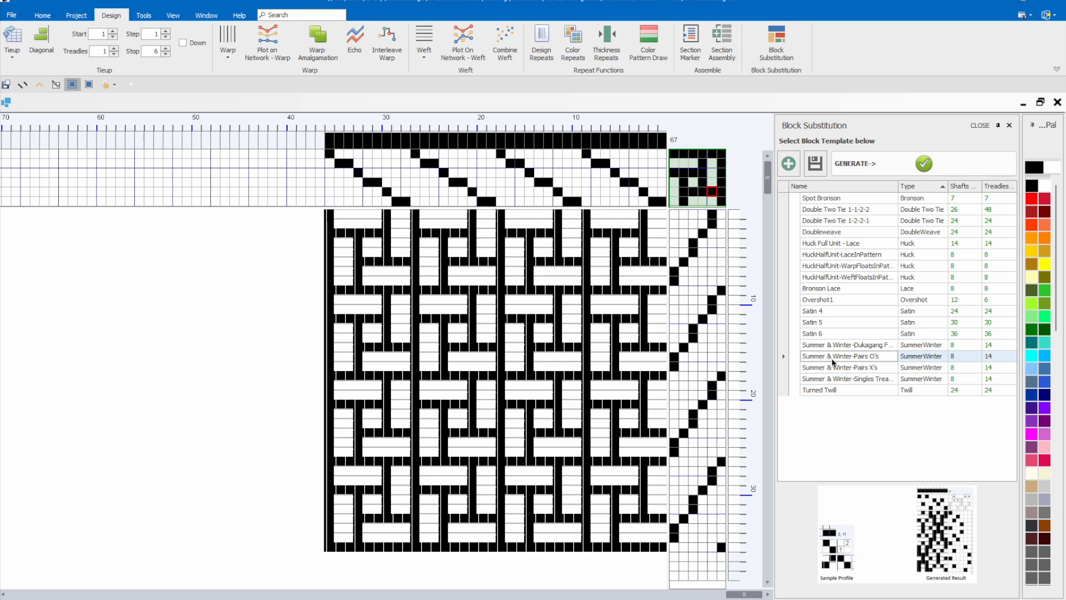
{"action": "left_click", "coordinate": [924, 166]}
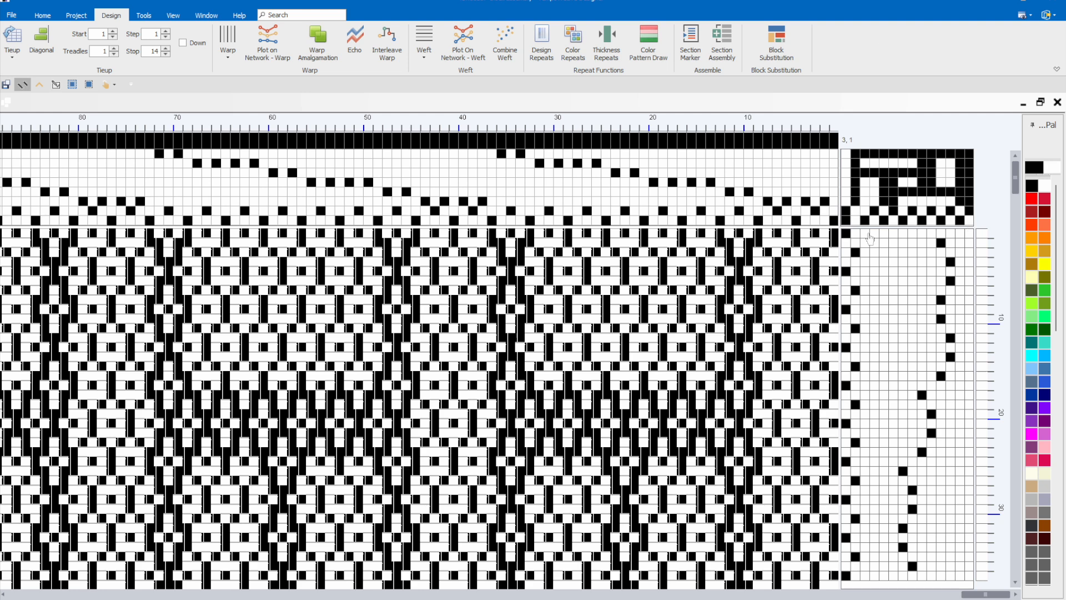
Examine the front and back of the generated fabric in the Cloth Viewer, then close it.
{"action": "key", "text": "F4"}
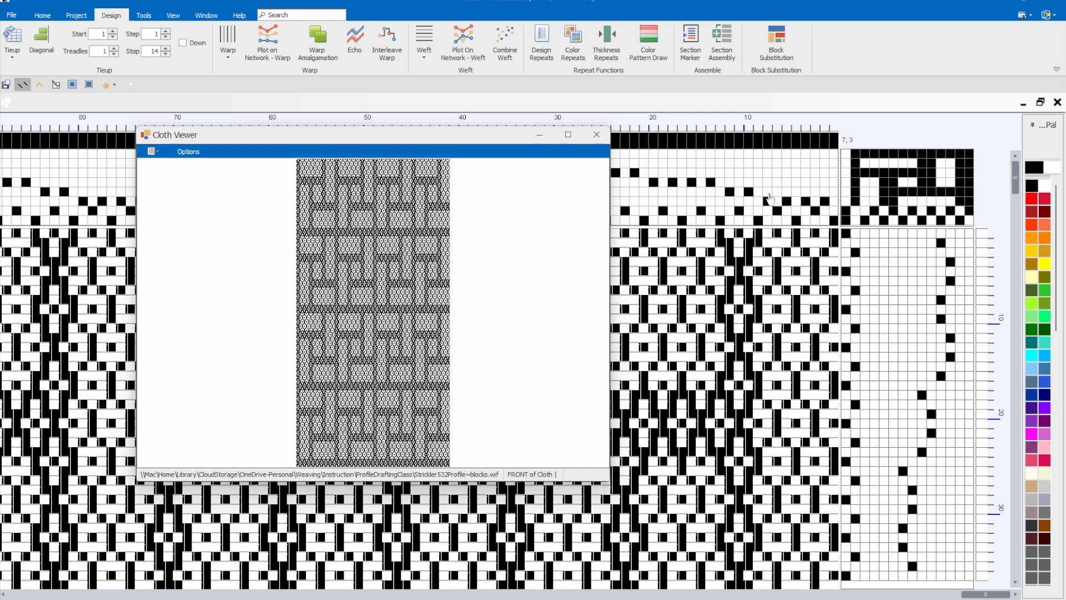
{"action": "left_click", "coordinate": [188, 151]}
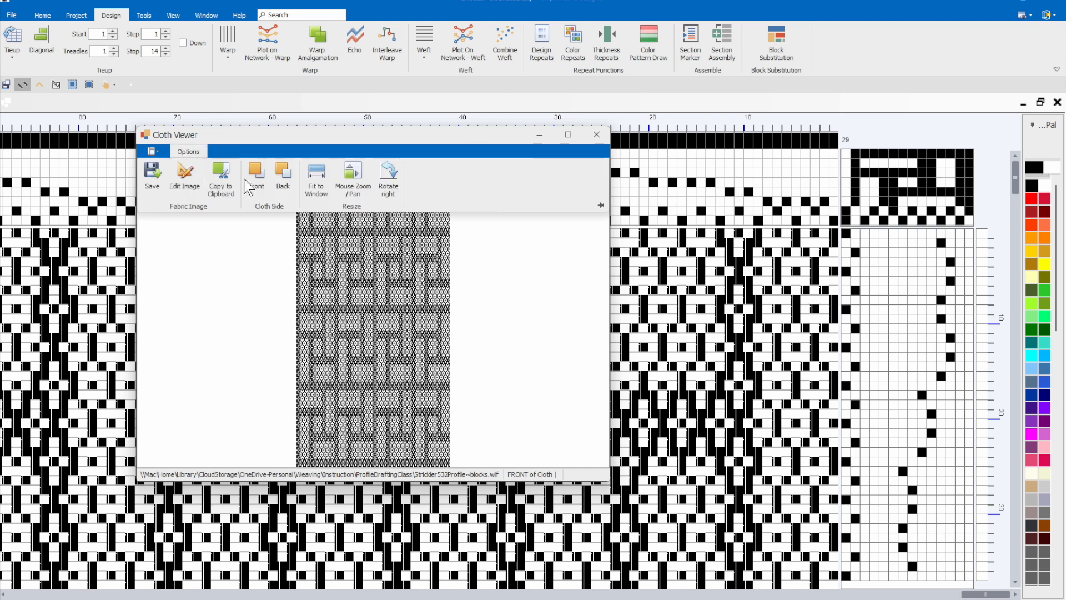
{"action": "left_click", "coordinate": [287, 170]}
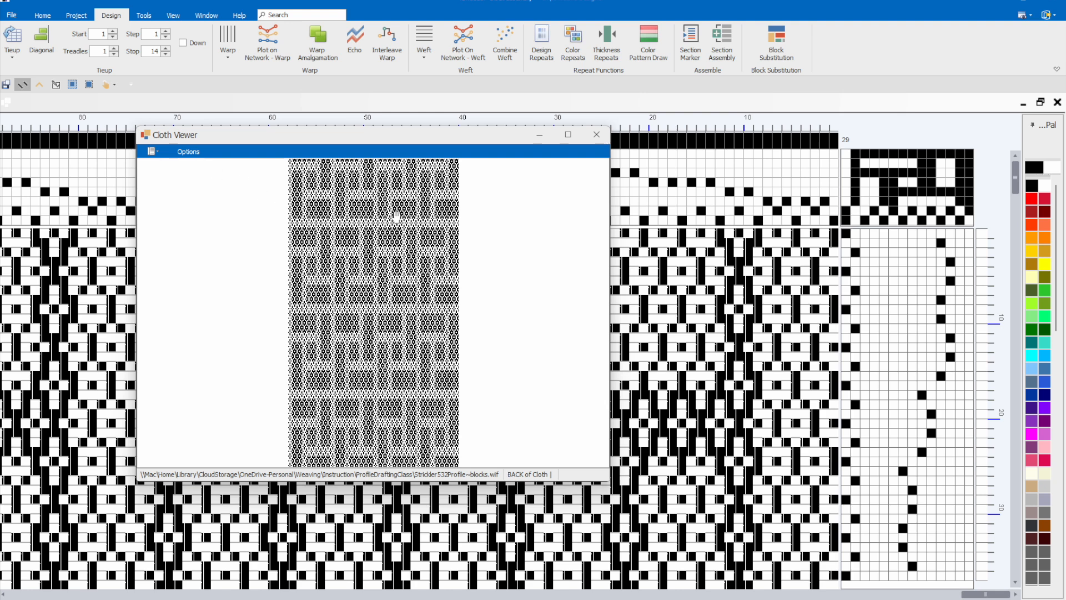
{"action": "left_click", "coordinate": [595, 137]}
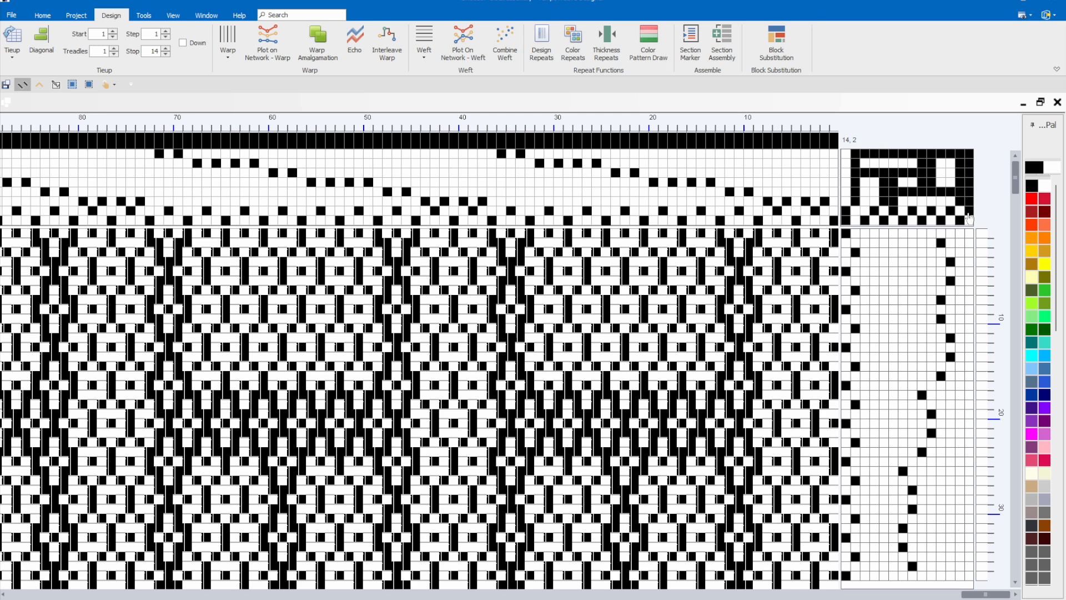
Select the entire tie-up of the generated draft and apply Change Face to it.
{"action": "key", "text": "Tab"}
{"action": "key", "text": "Tab"}
{"action": "key", "text": "Tab"}
{"action": "key", "text": "ctrl+a"}
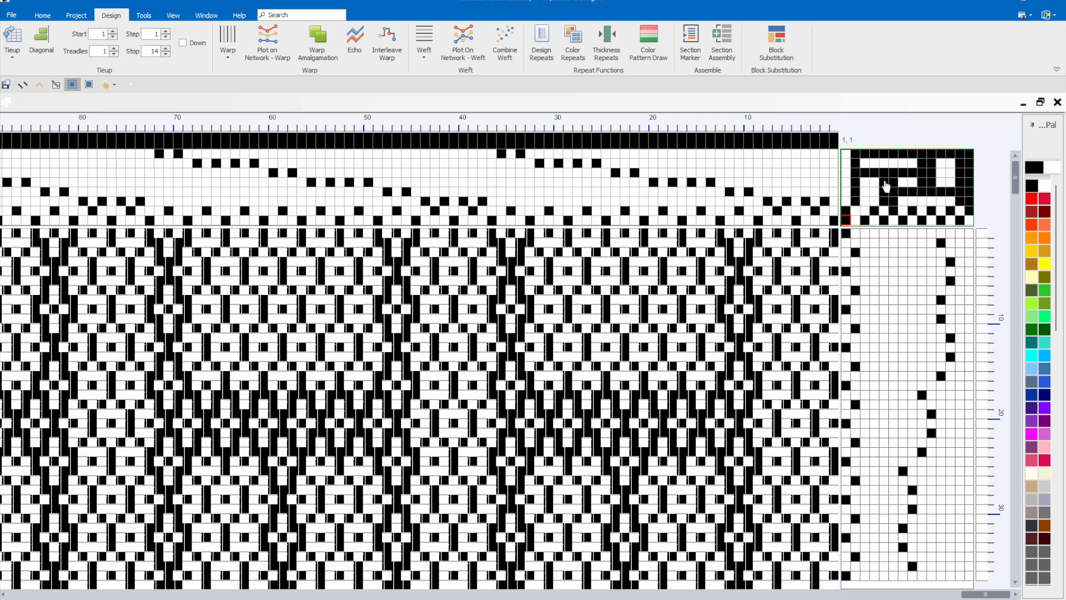
{"action": "key", "text": "ctrl+a"}
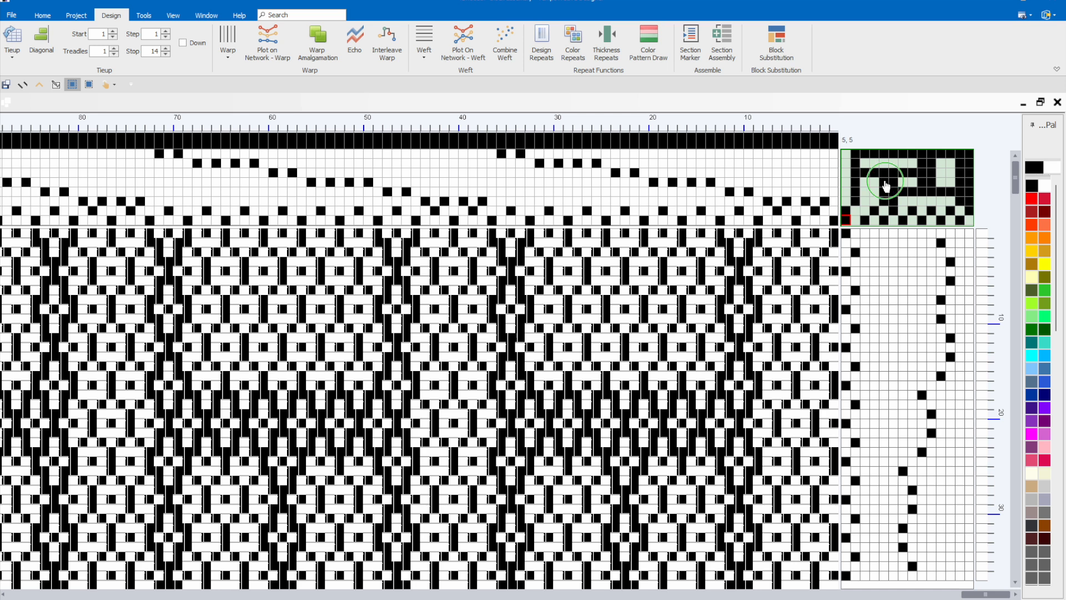
{"action": "right_click", "coordinate": [886, 183]}
{"action": "left_click", "coordinate": [919, 205]}
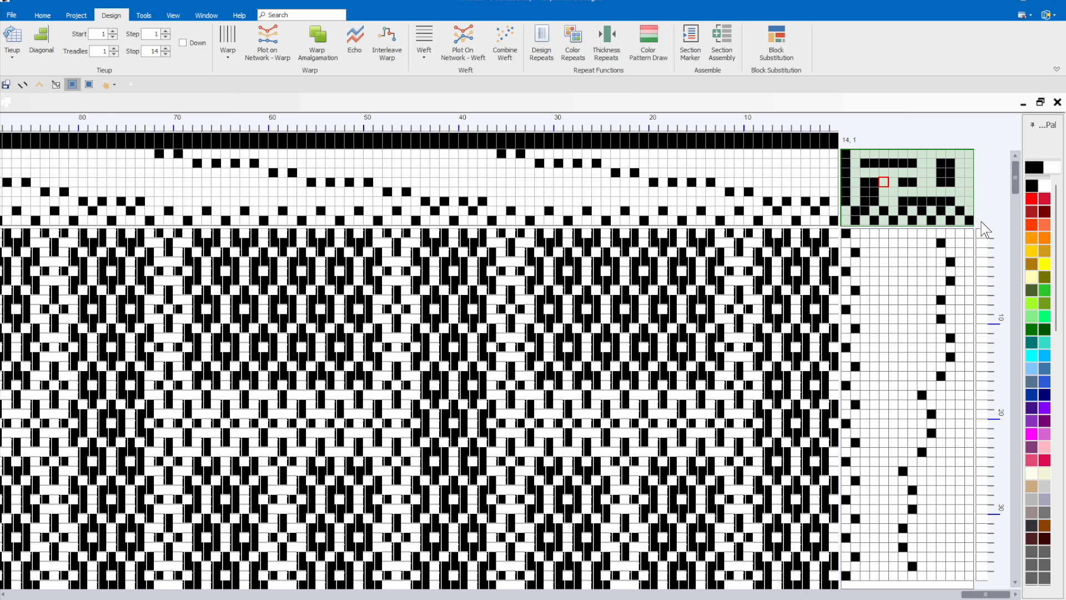
Render the cloth with Quick Render, inspect its front side, and close the viewer.
{"action": "left_click", "coordinate": [172, 15]}
{"action": "left_click", "coordinate": [525, 41]}
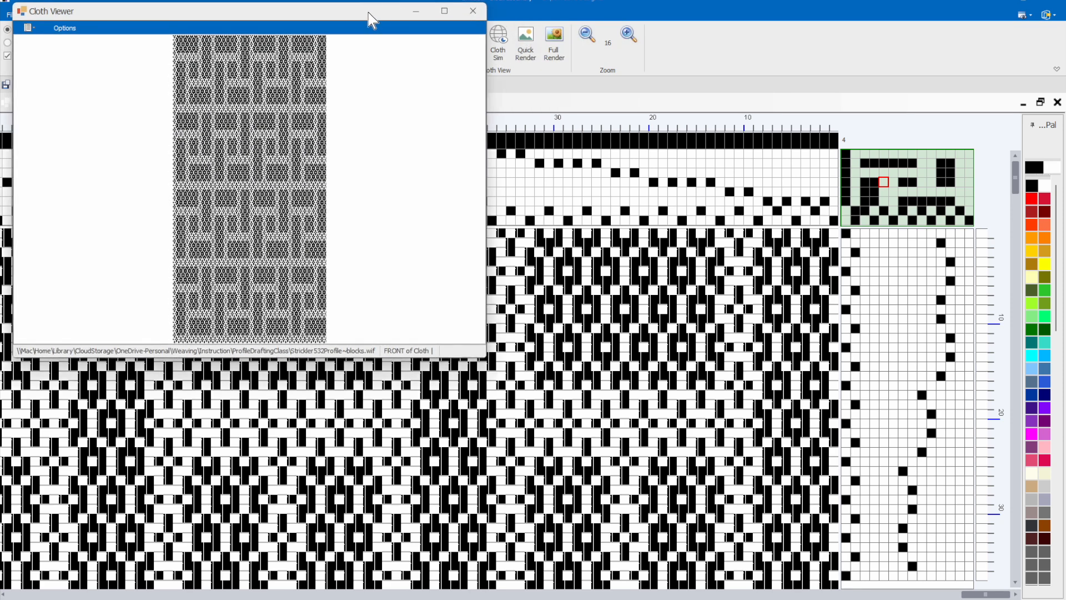
{"action": "left_click_drag", "start_coordinate": [371, 16], "coordinate": [583, 72]}
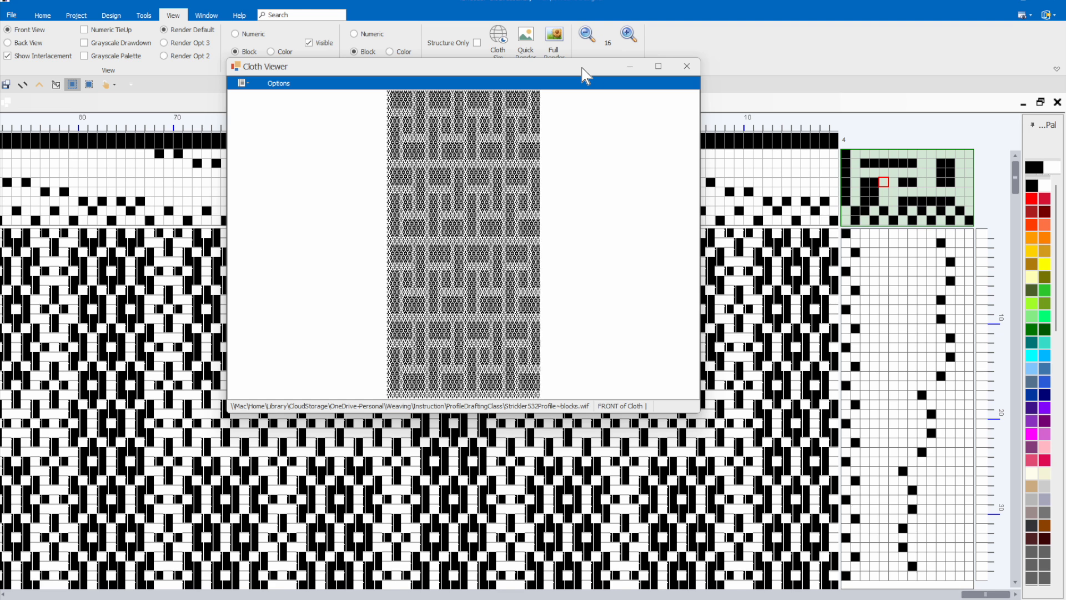
{"action": "left_click", "coordinate": [682, 66]}
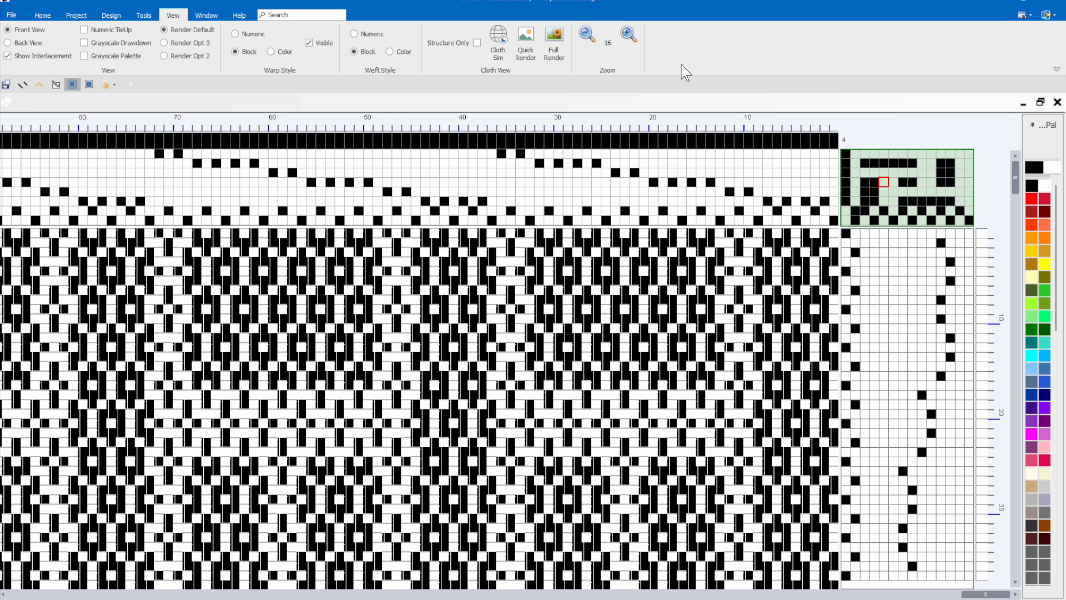